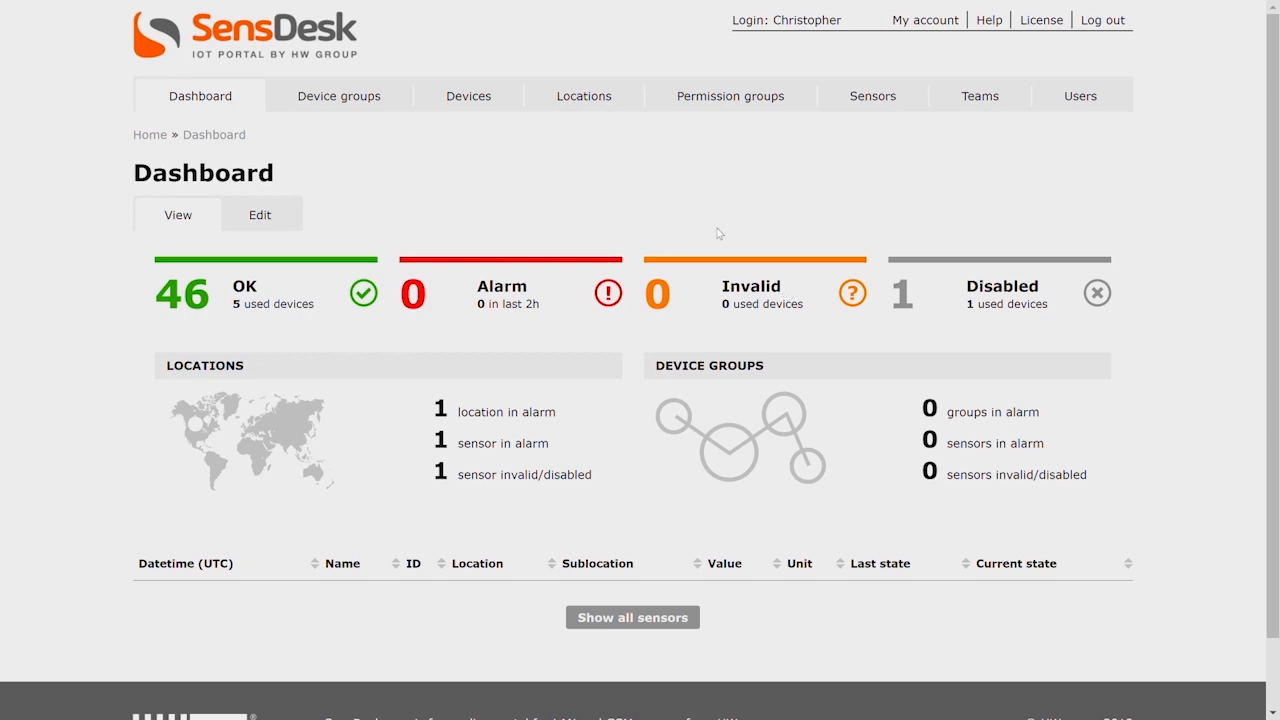
# Open the Test location's settings and start a new sublocation in it.
pyautogui.click(583, 97)
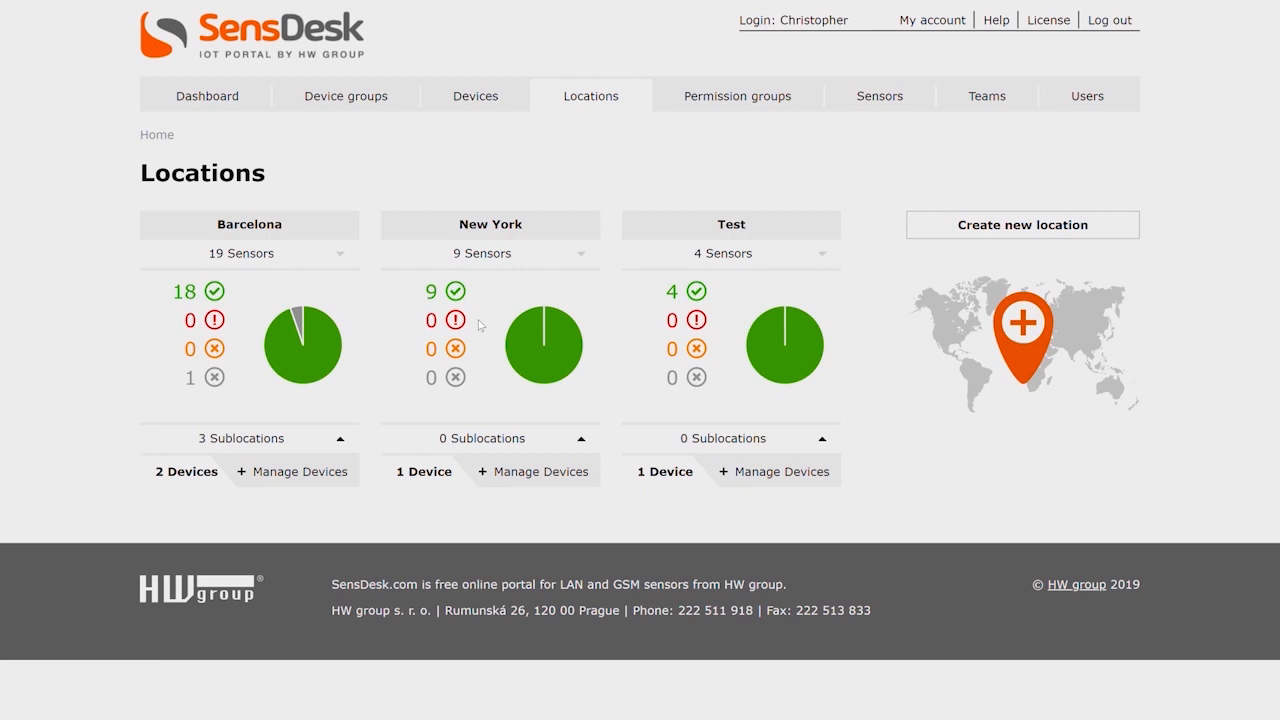
pyautogui.click(749, 444)
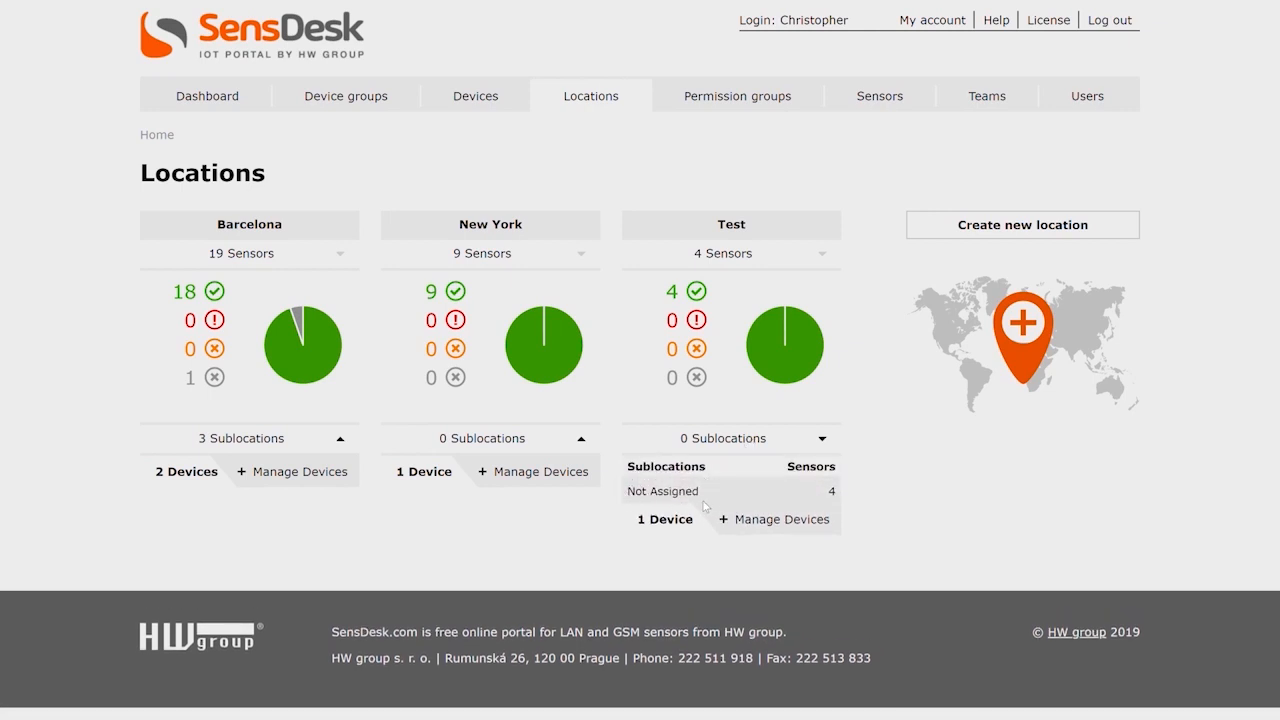
pyautogui.click(781, 519)
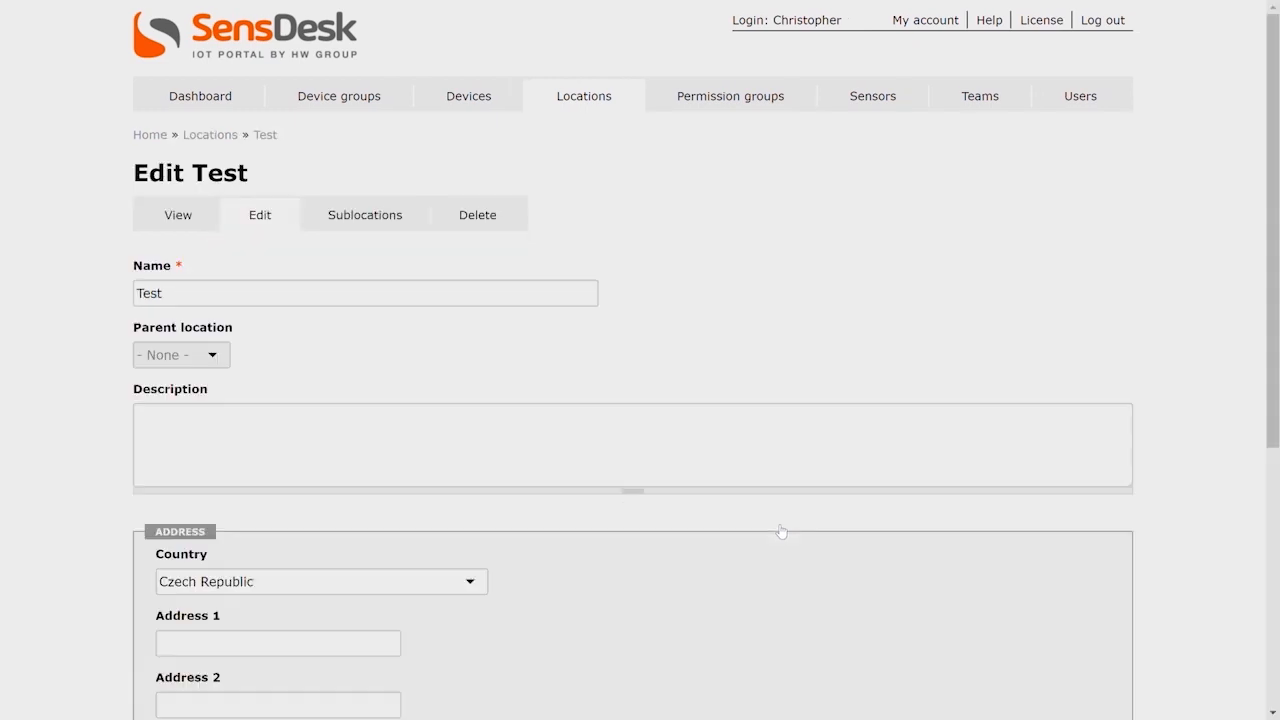
pyautogui.click(201, 219)
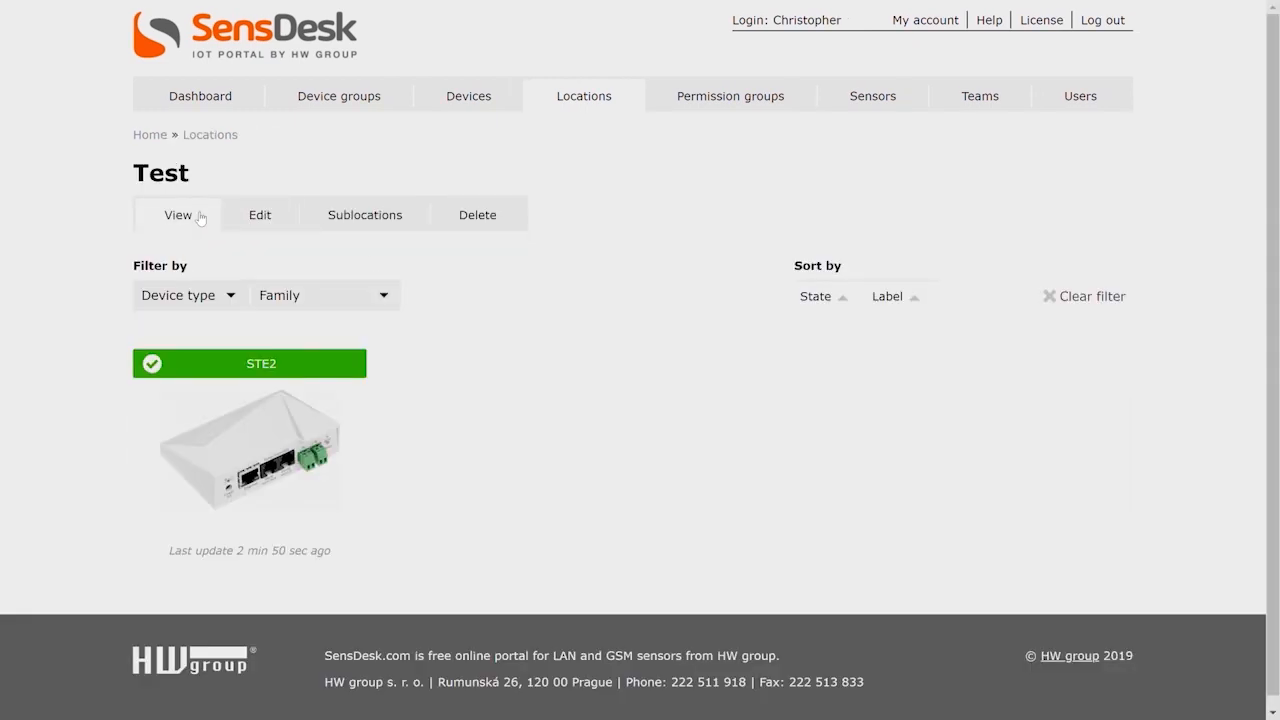
pyautogui.click(251, 220)
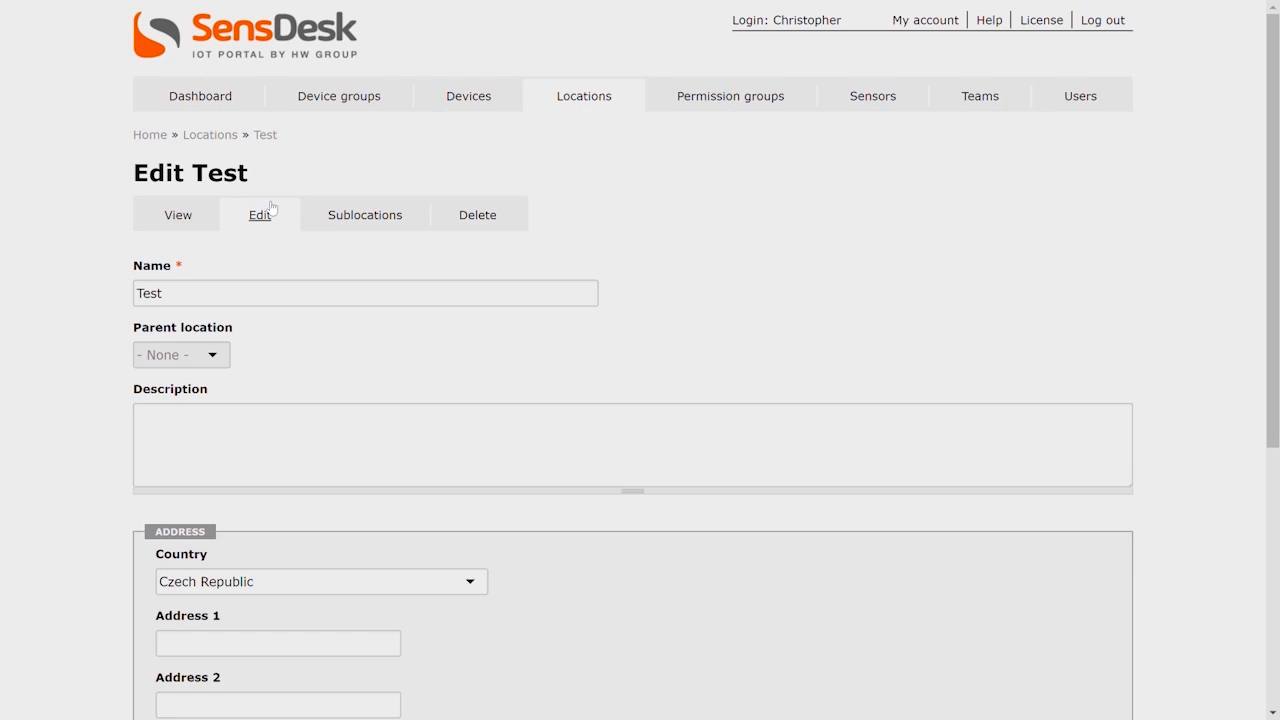
pyautogui.click(372, 218)
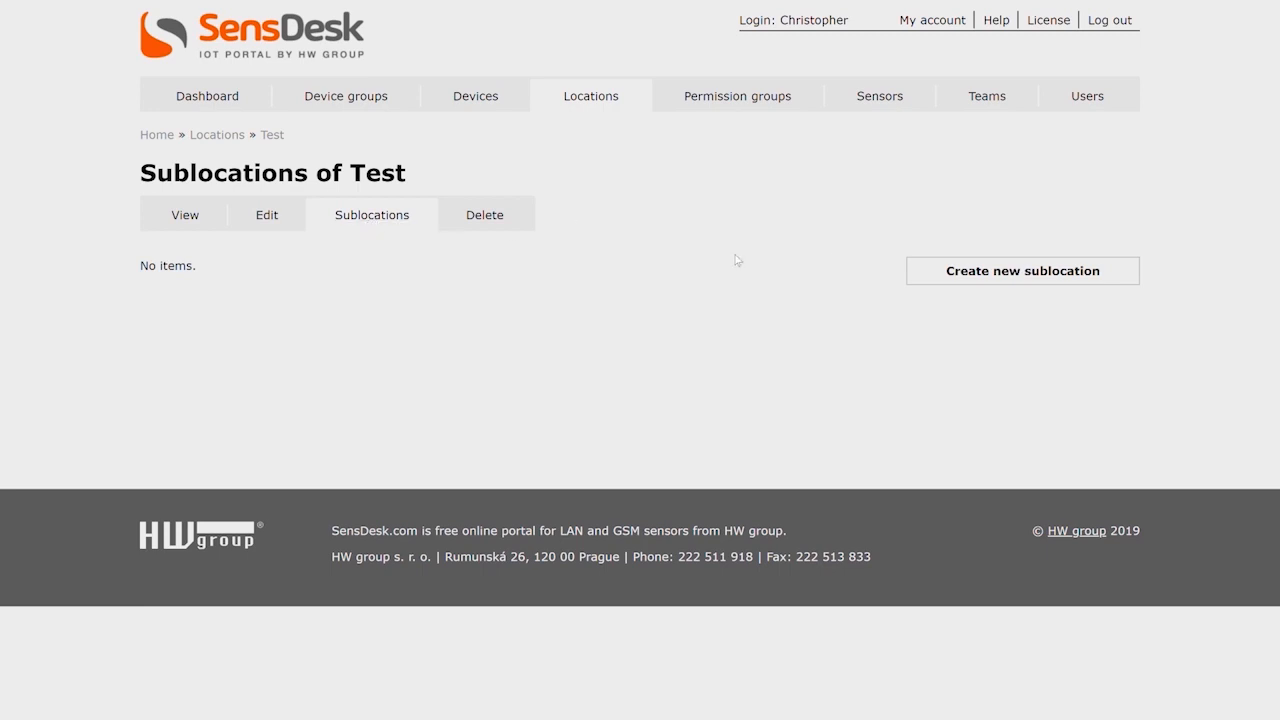
pyautogui.click(1010, 271)
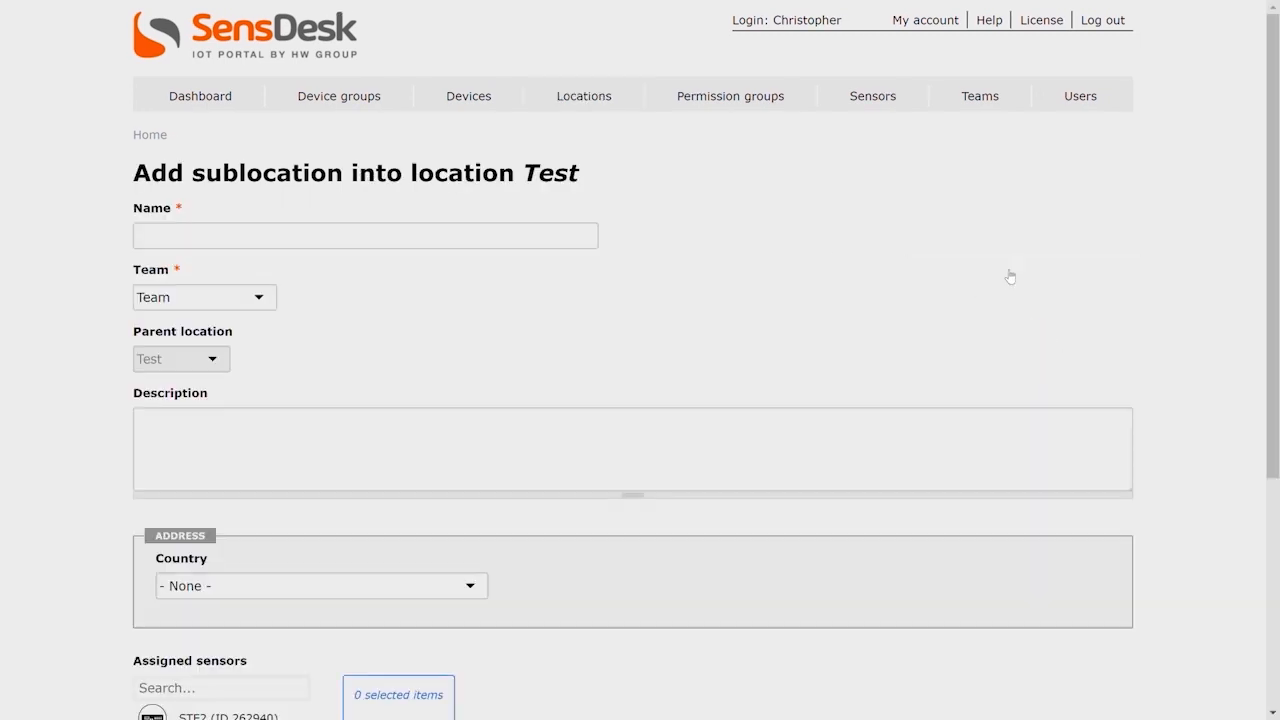
# Name the new sublocation First floor server Room.
pyautogui.click(362, 247)
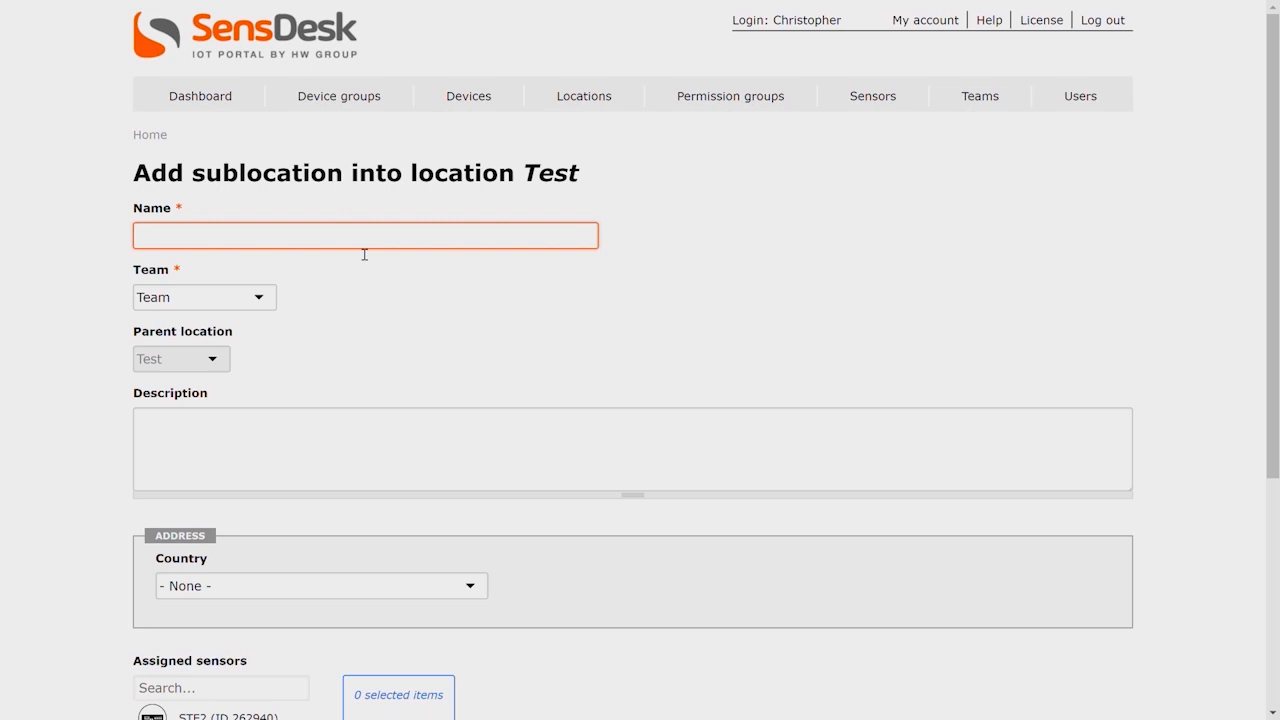
pyautogui.write('First floor')
pyautogui.press('Down')
pyautogui.press('Return')
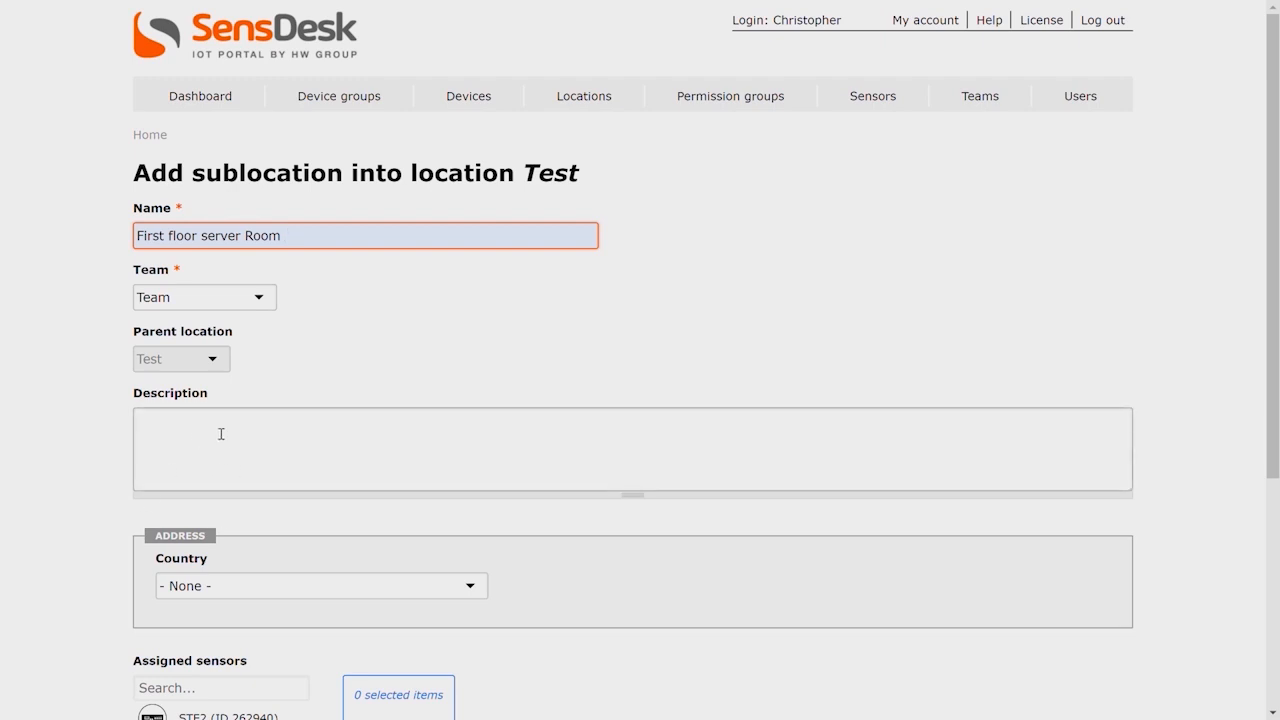
# Set the sublocation's country to Czech Republic and fill in the first address line with the street address.
pyautogui.scroll(-2, 222, 425)
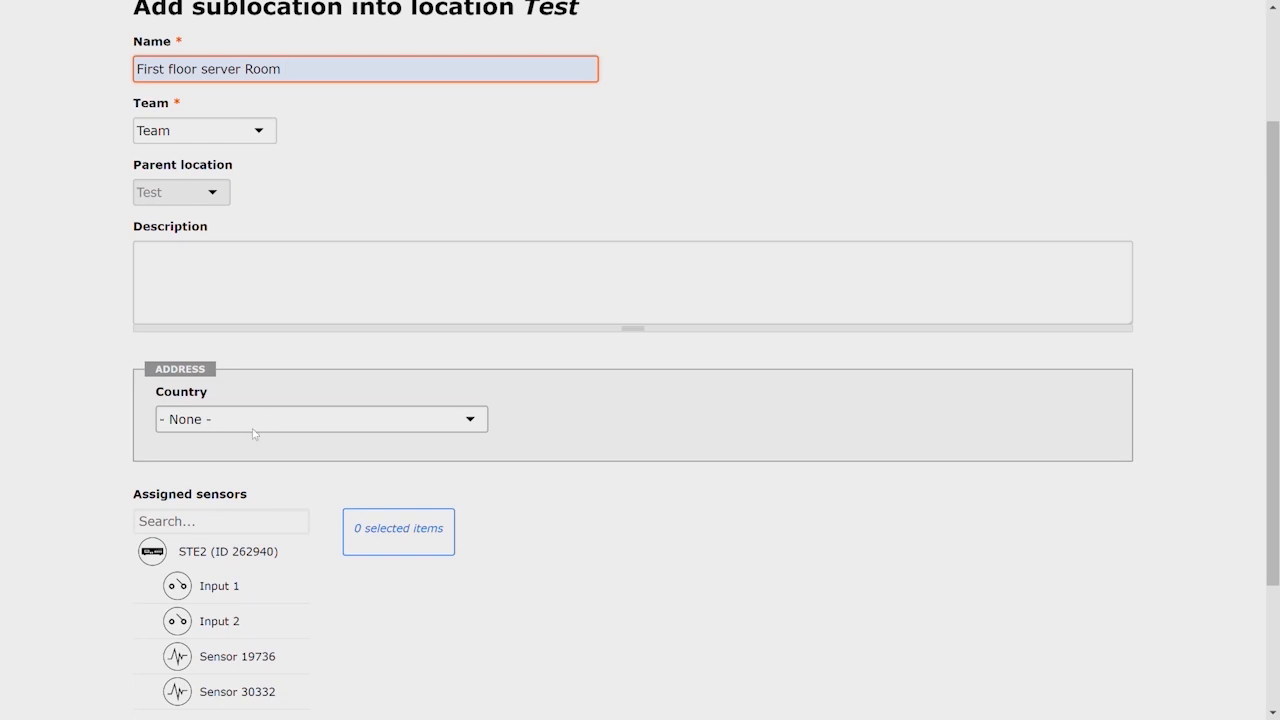
pyautogui.click(254, 433)
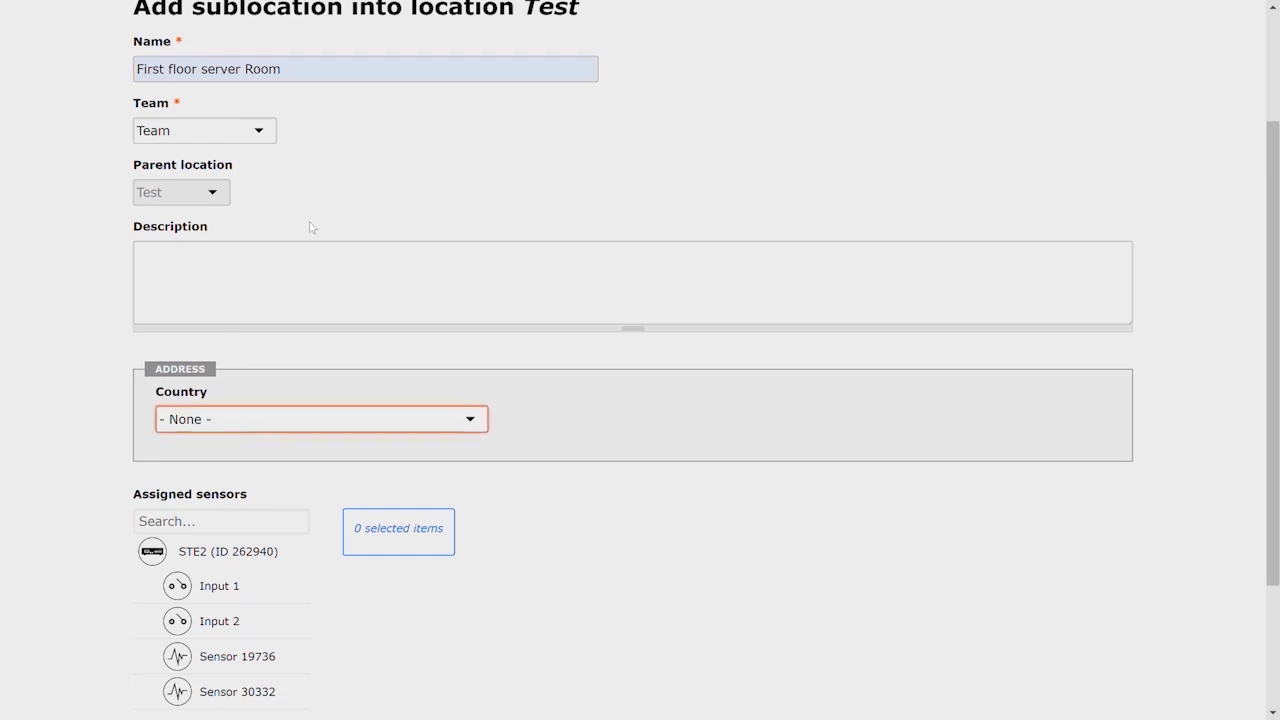
pyautogui.click(255, 372)
pyautogui.click(237, 484)
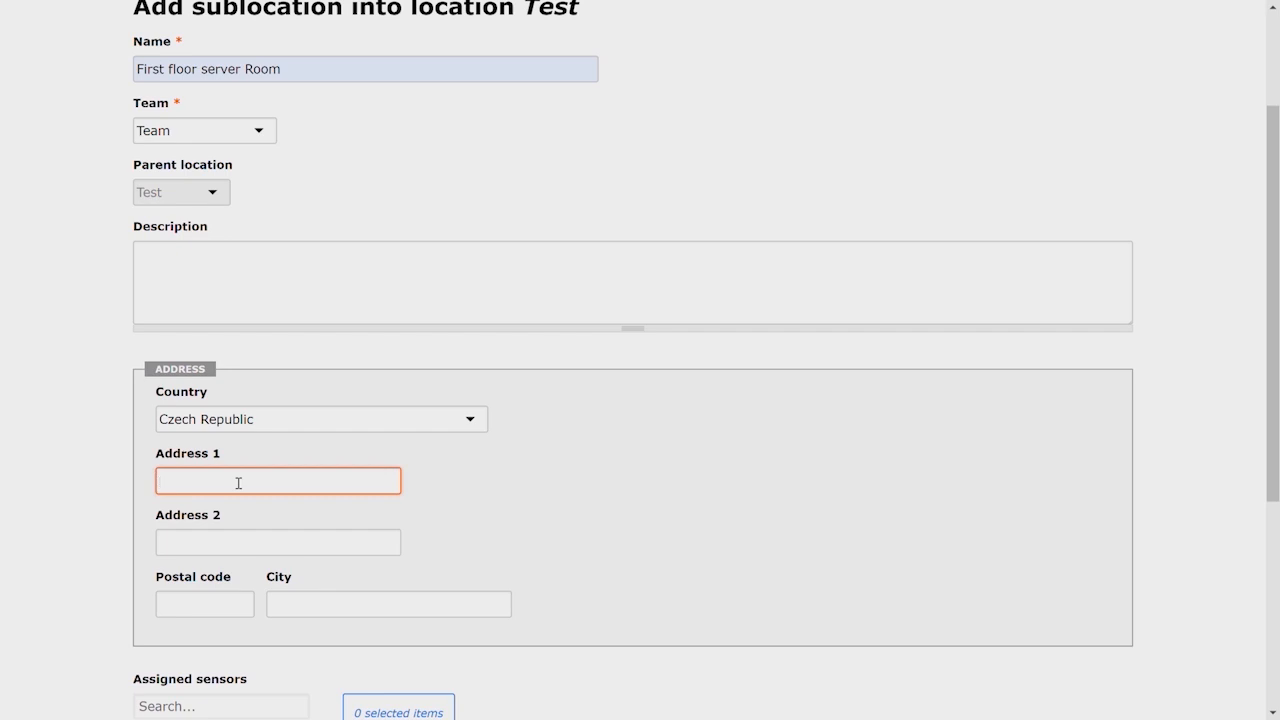
pyautogui.write('For')
pyautogui.press('Down')
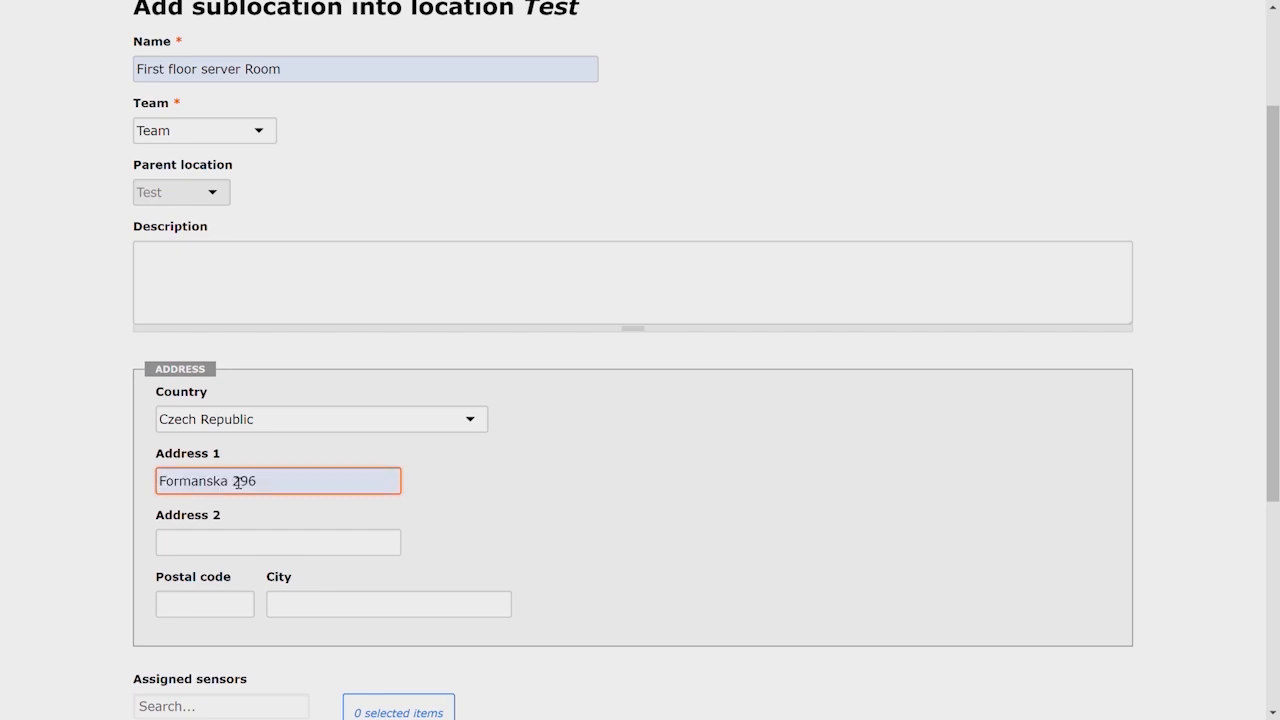
# Fill in the postal code and city in the sublocation's address.
pyautogui.scroll(-3, 235, 482)
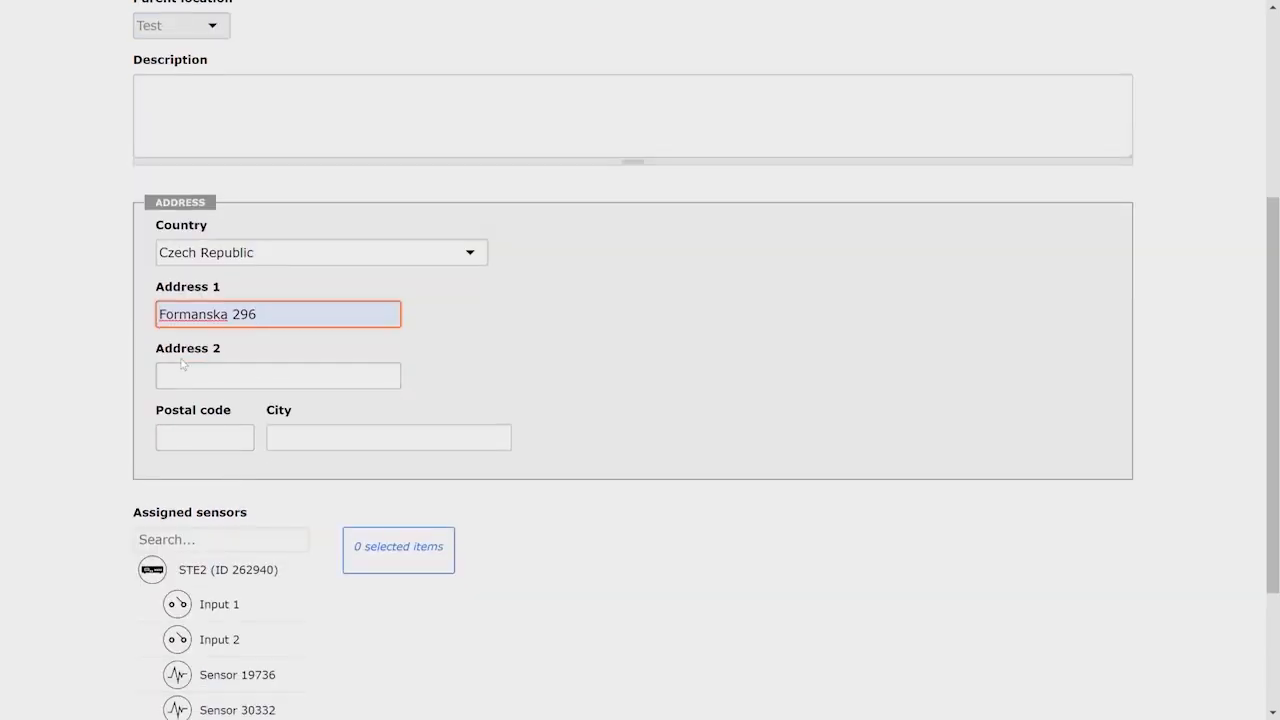
pyautogui.click(223, 443)
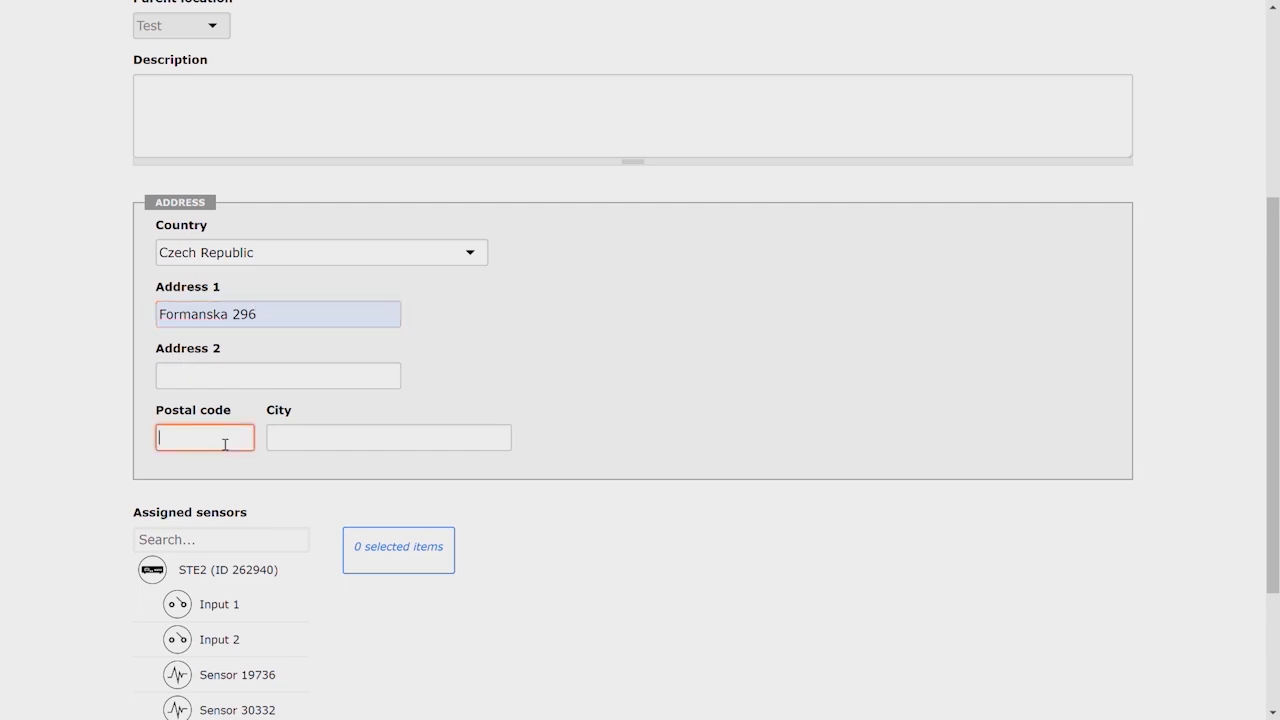
pyautogui.write('149 00')
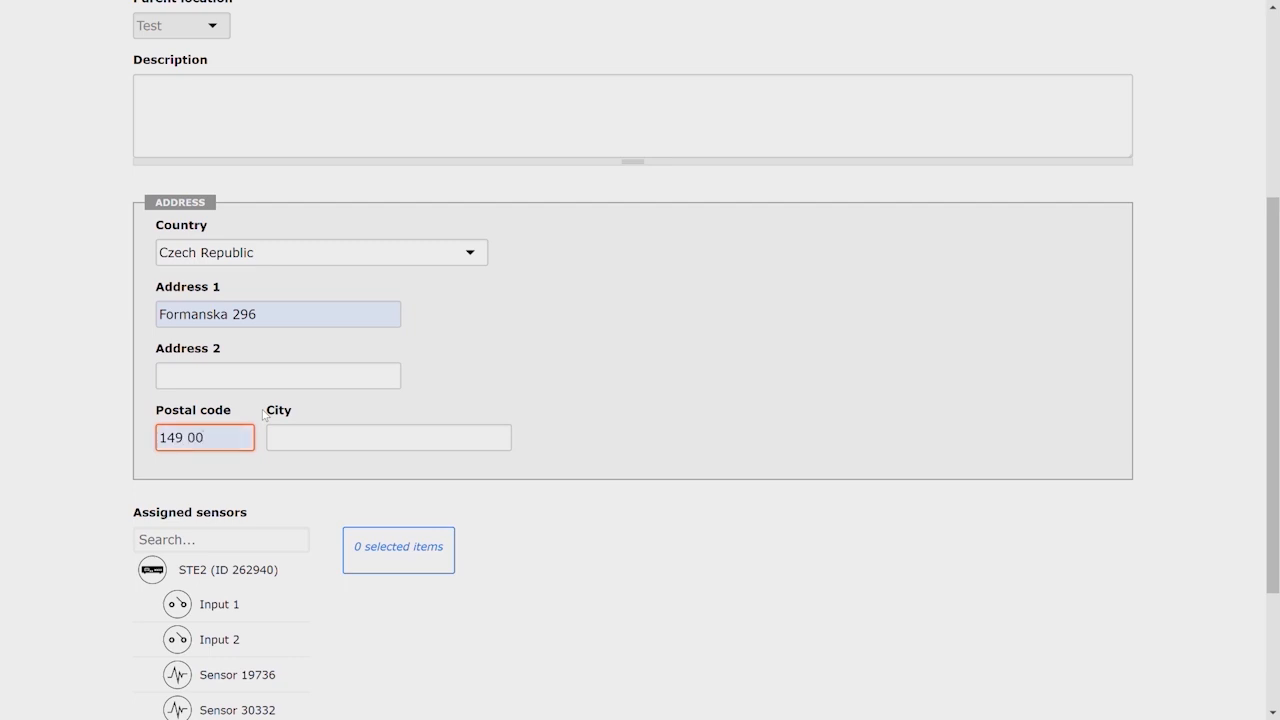
pyautogui.click(305, 442)
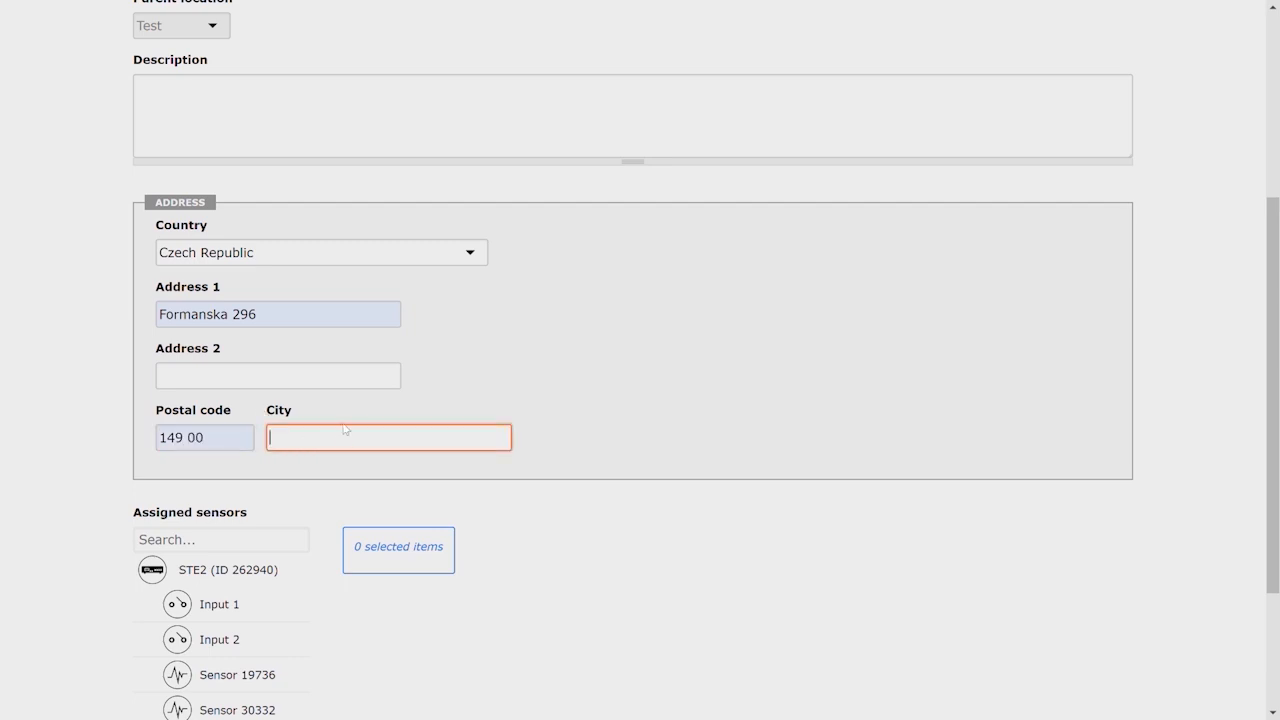
pyautogui.write('Prague')
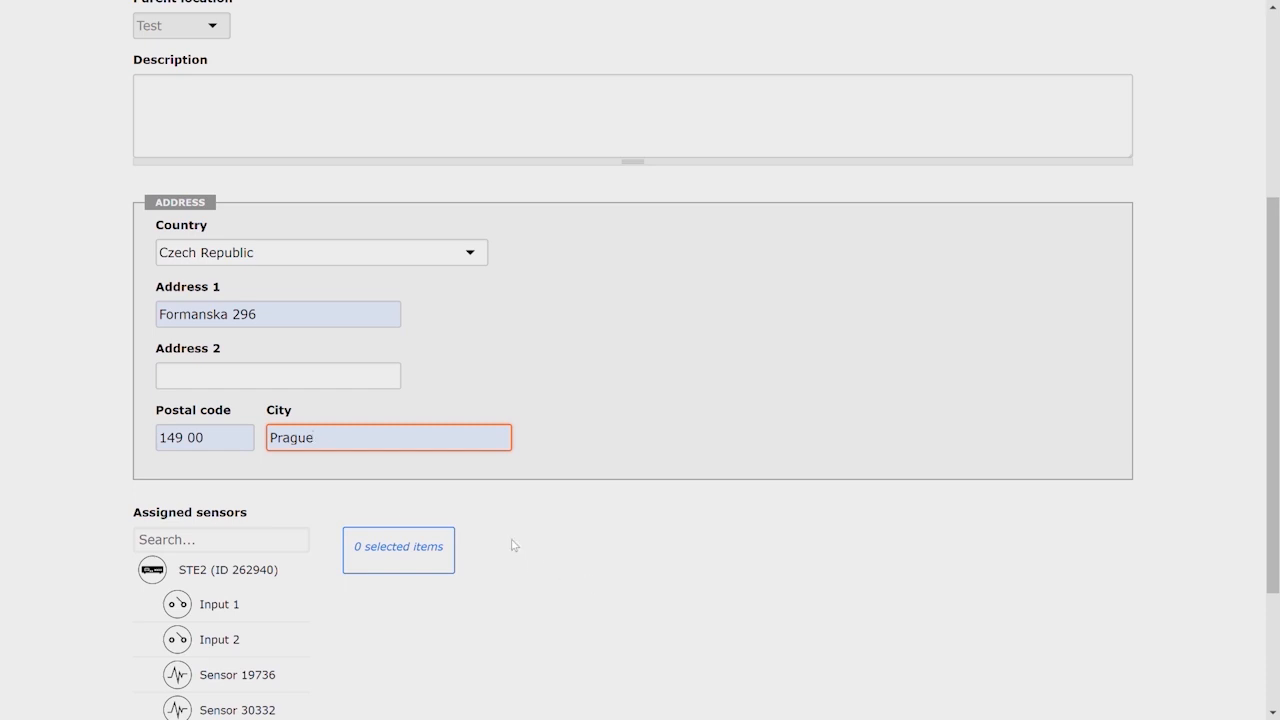
# Assign Sensor 30332 and Input 2 of the STE2 device to the sublocation and save it.
pyautogui.scroll(-2, 513, 544)
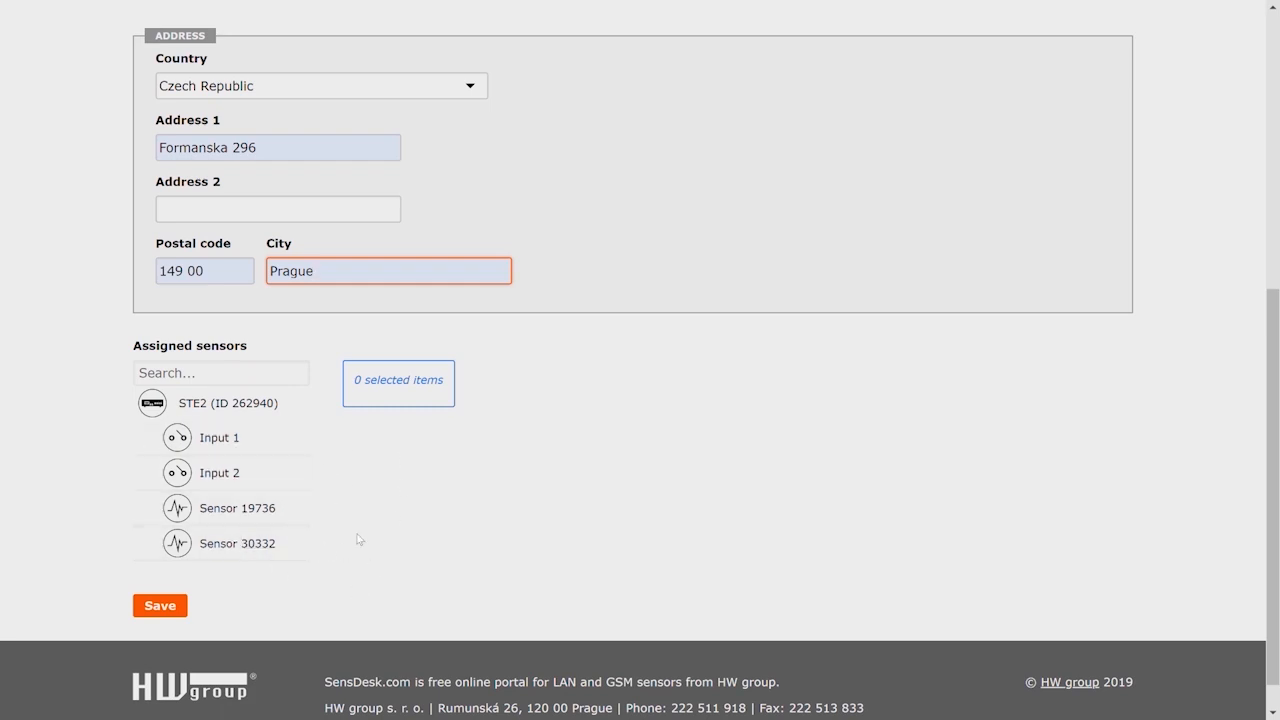
pyautogui.click(240, 543)
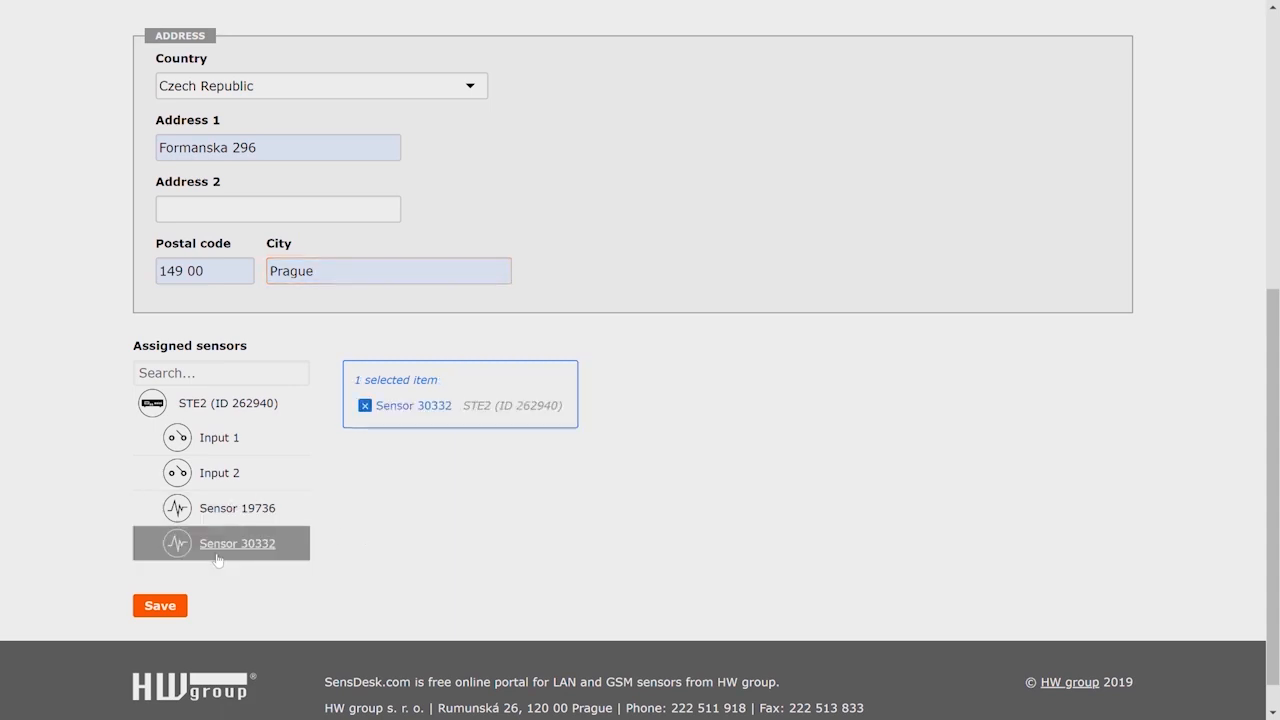
pyautogui.click(233, 484)
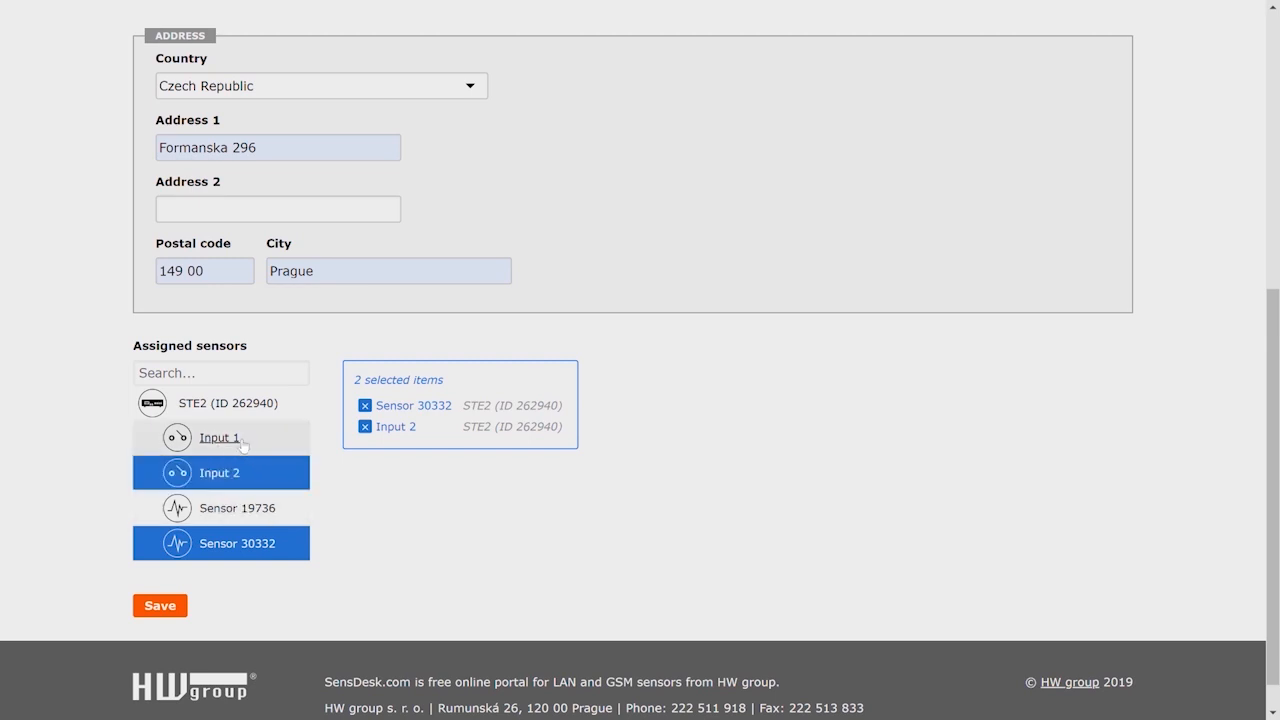
pyautogui.click(172, 610)
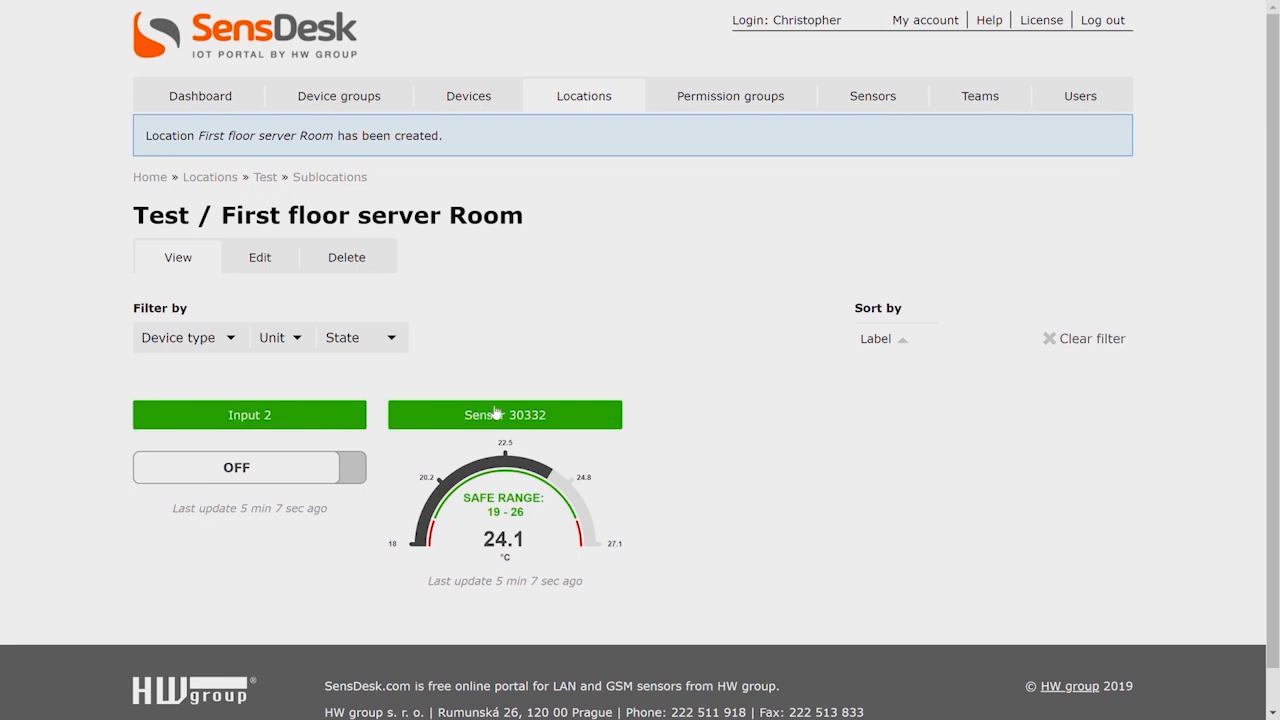
# Go back through the locations overview to the Test location's sublocations and delete First floor server Room.
pyautogui.click(587, 99)
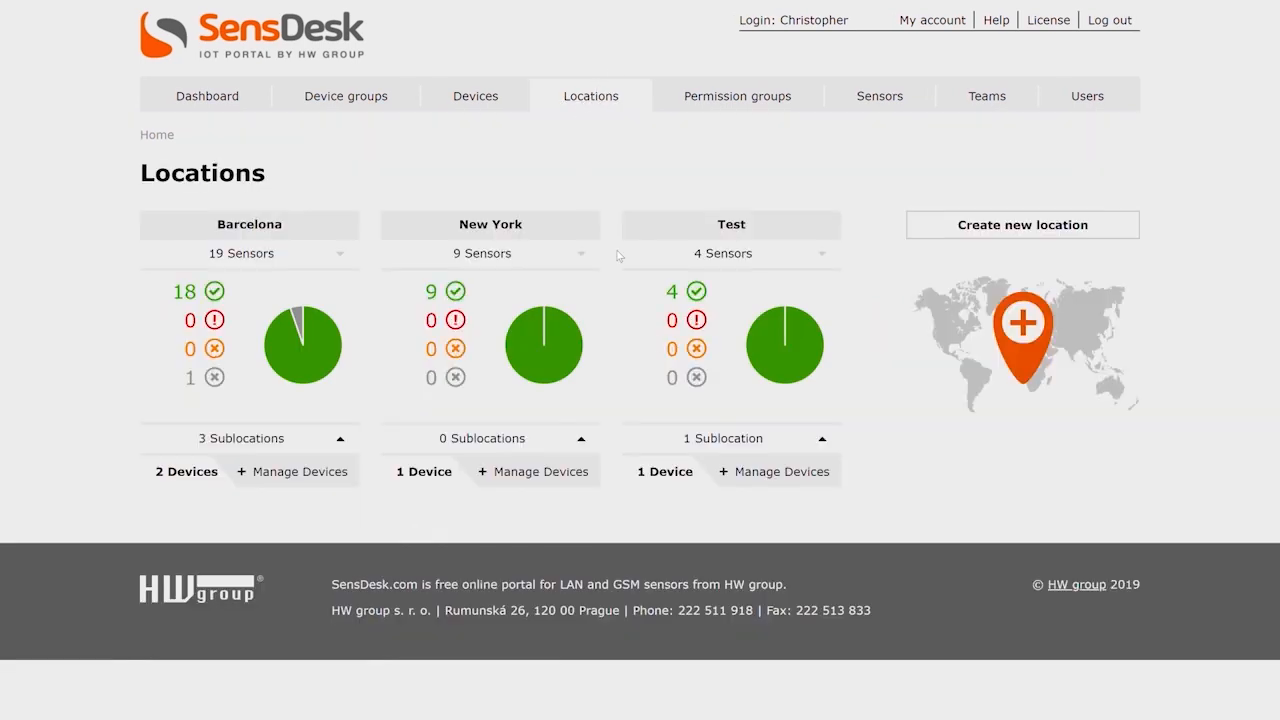
pyautogui.click(788, 442)
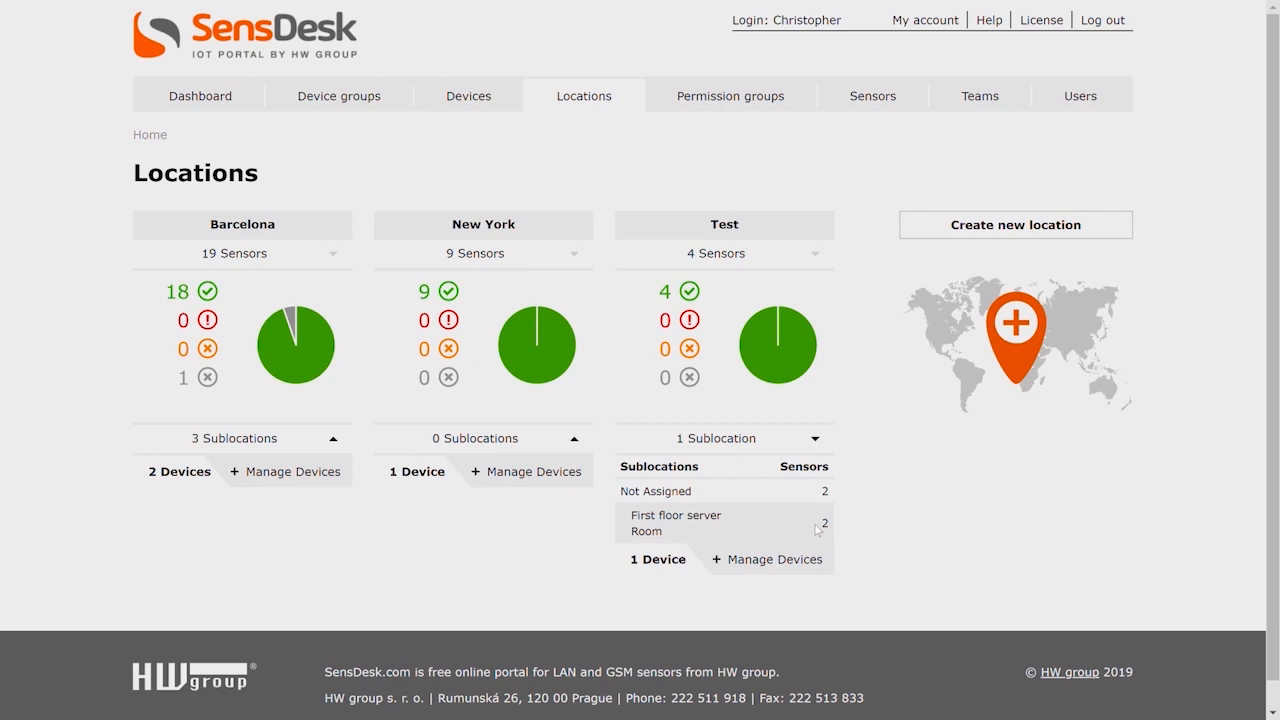
pyautogui.click(778, 565)
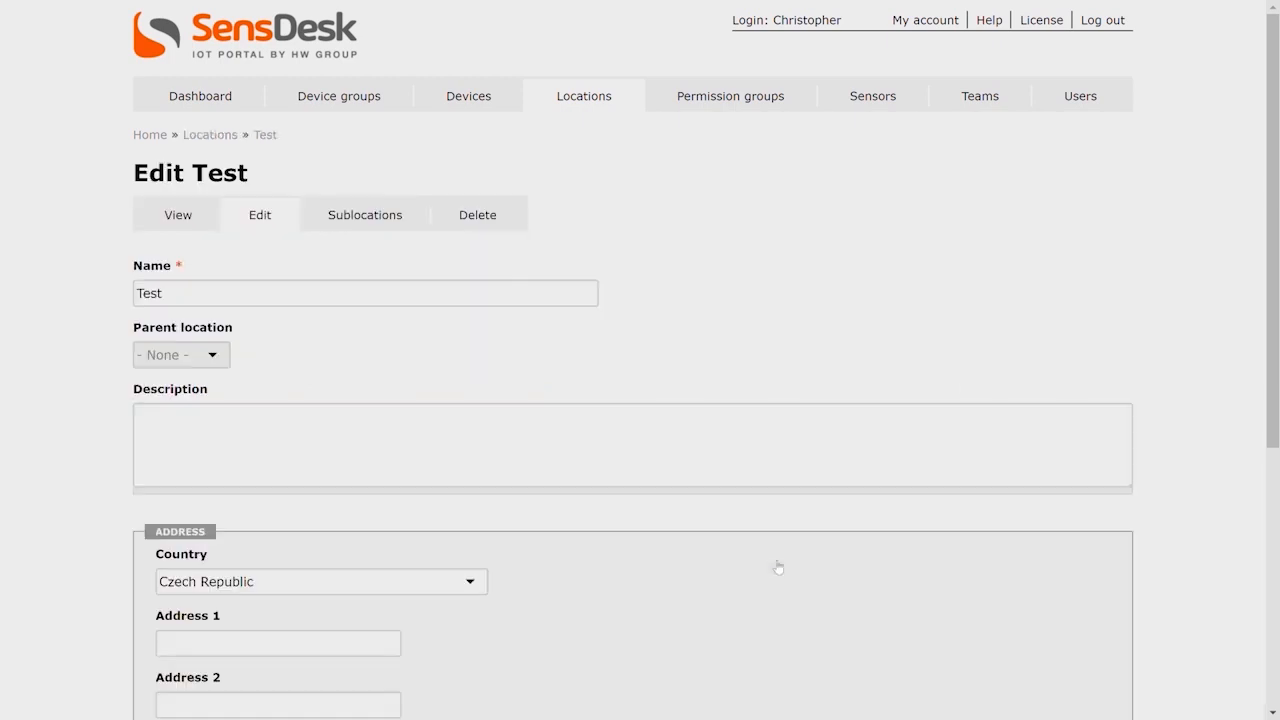
pyautogui.click(370, 224)
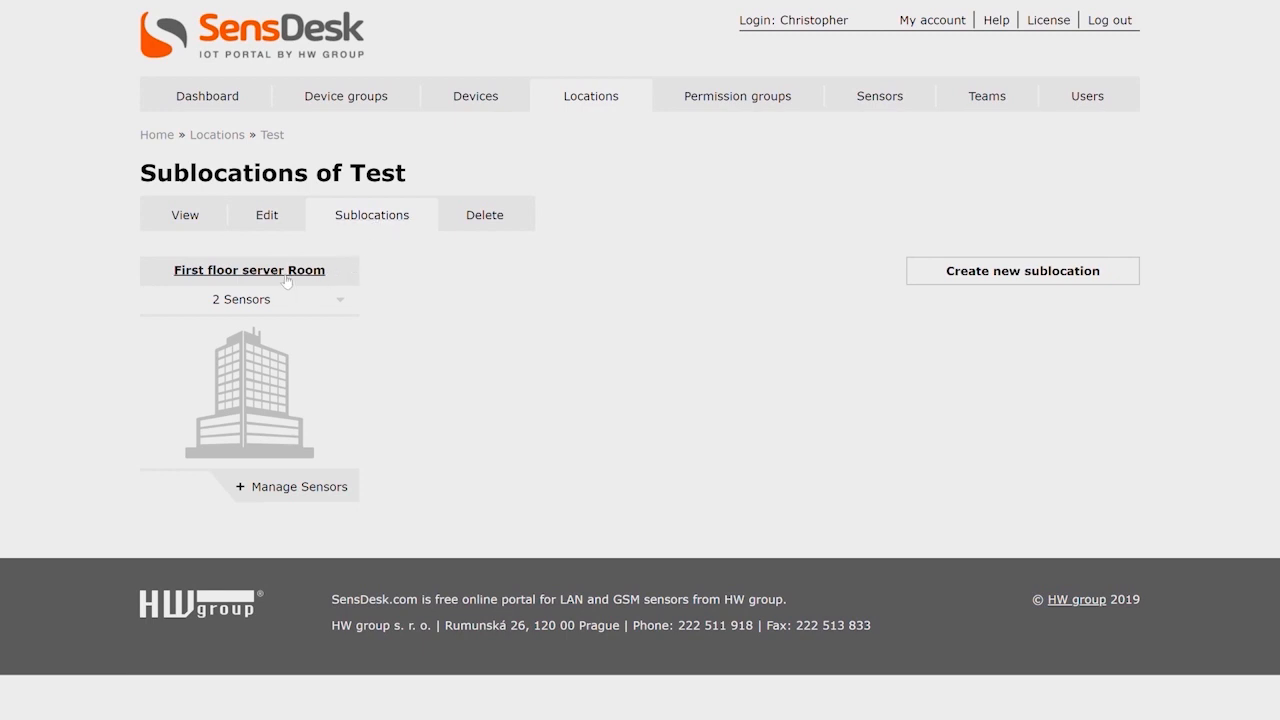
pyautogui.click(286, 281)
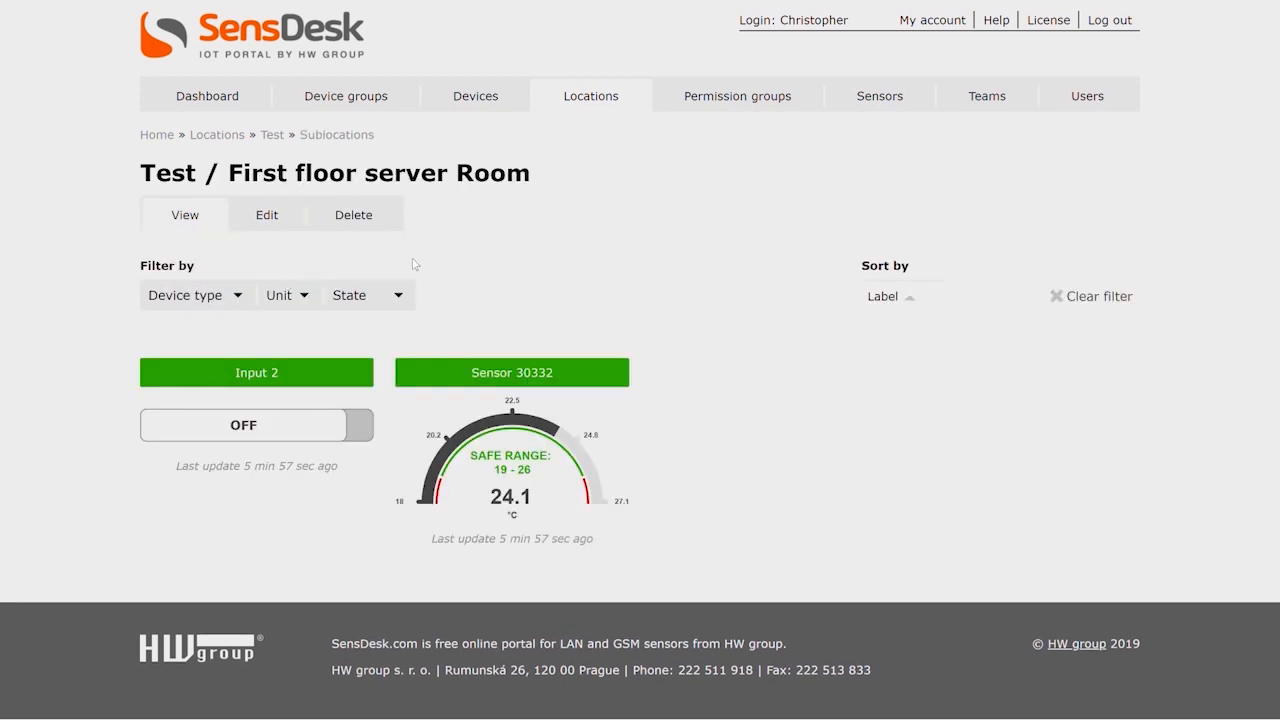
pyautogui.click(361, 222)
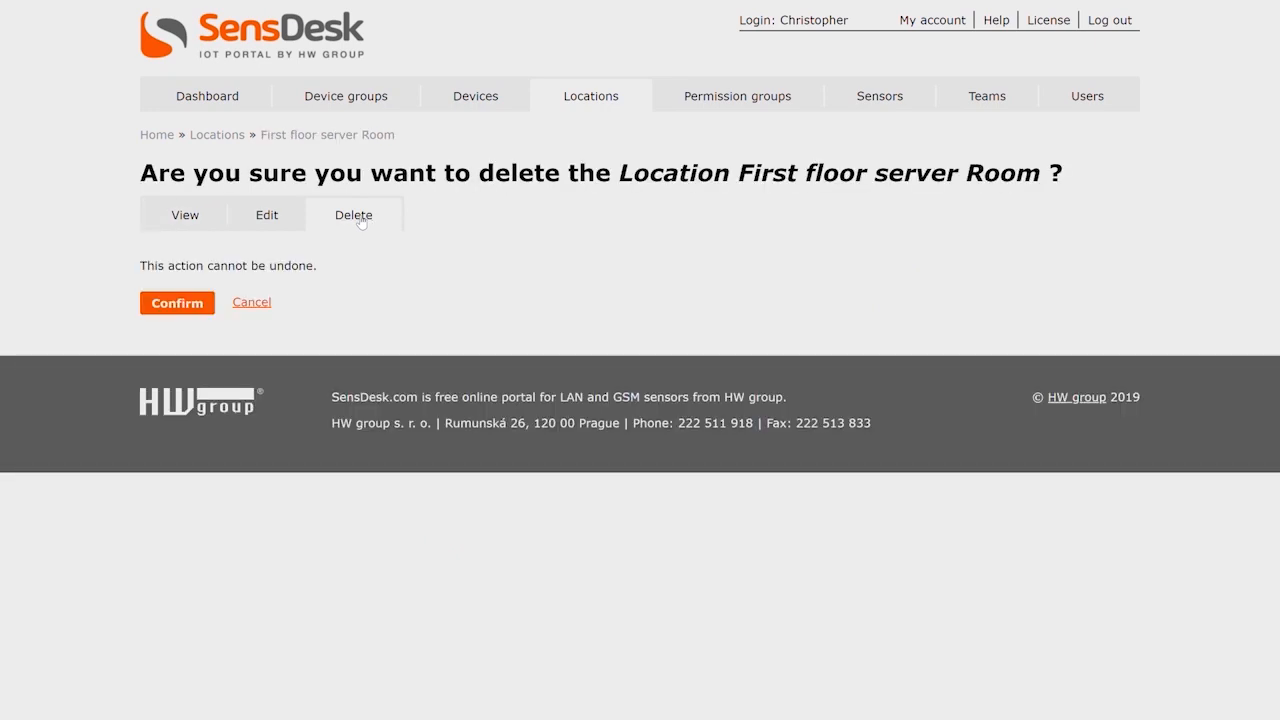
pyautogui.click(181, 307)
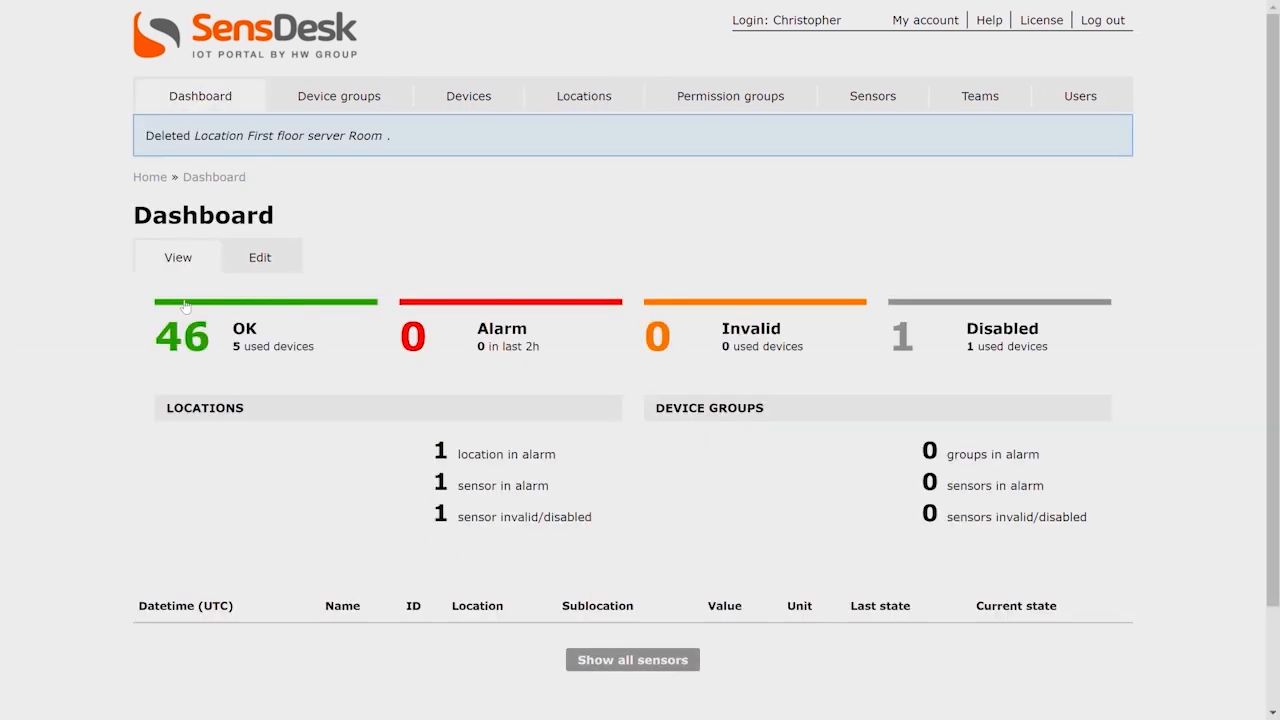